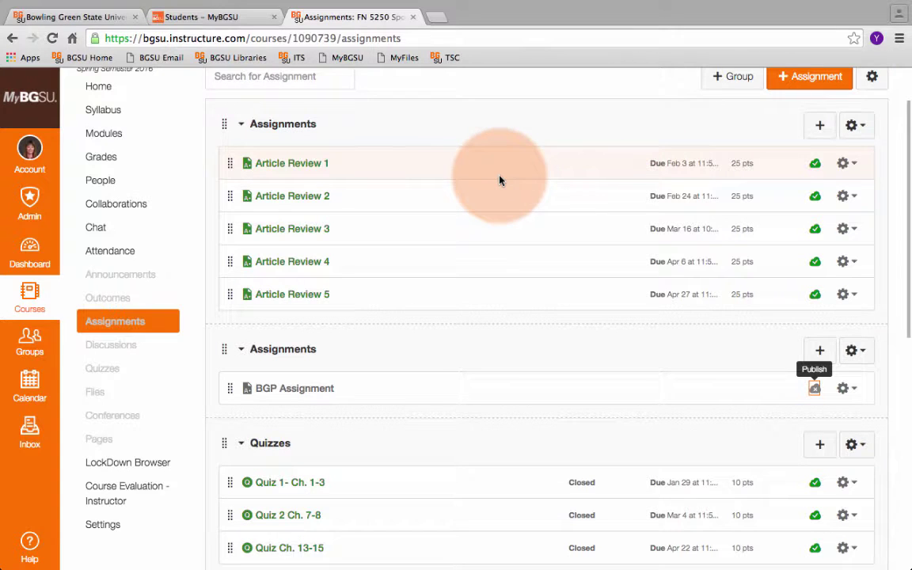
# Step: Publish the BGP Assignment in the Assignments list so it shows a green check
pyautogui.scroll(-1, 500, 180)
pyautogui.scroll(2, 499, 180)
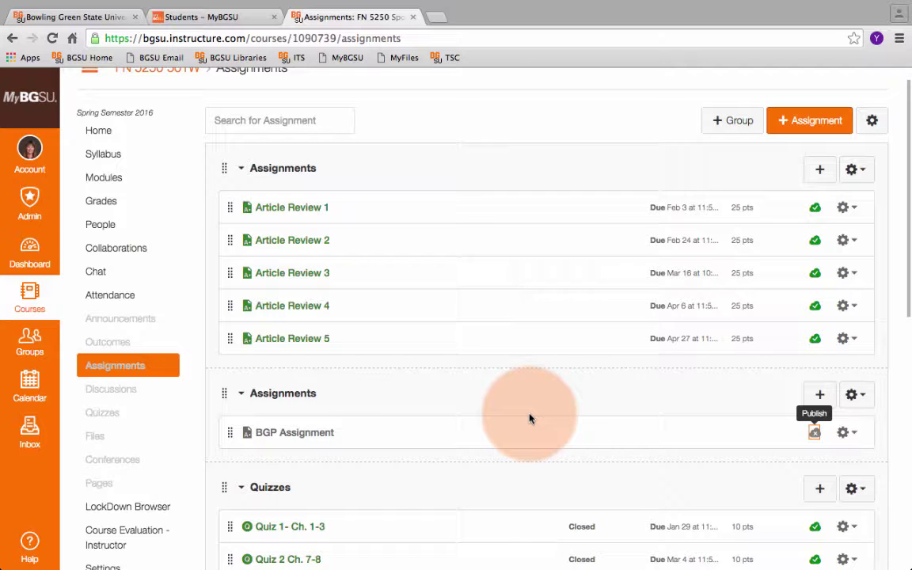
pyautogui.click(817, 435)
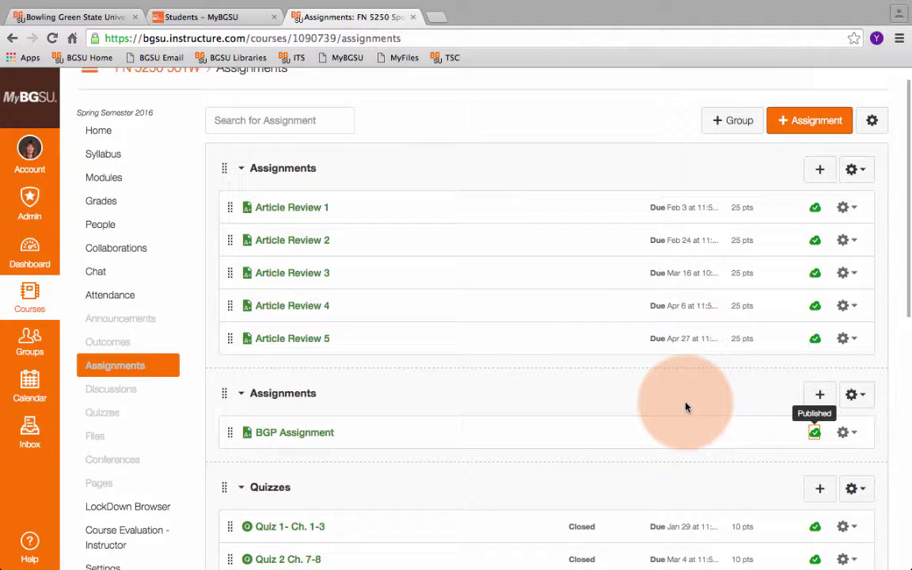
# Step: Open the BGP Assignment and scroll through its five-criterion BGP Rubric (SB1–SB5)
pyautogui.click(310, 434)
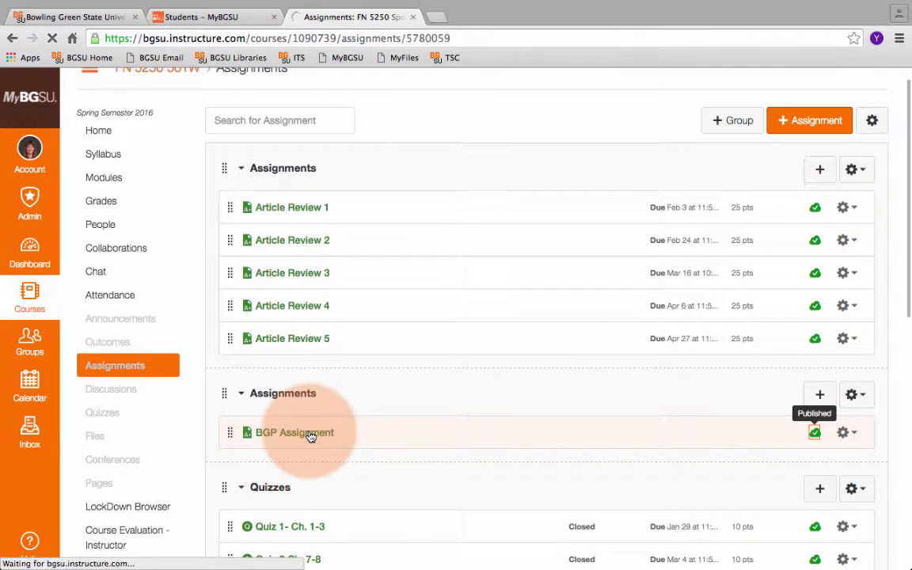
pyautogui.scroll(-1, 334, 348)
pyautogui.scroll(-5, 333, 346)
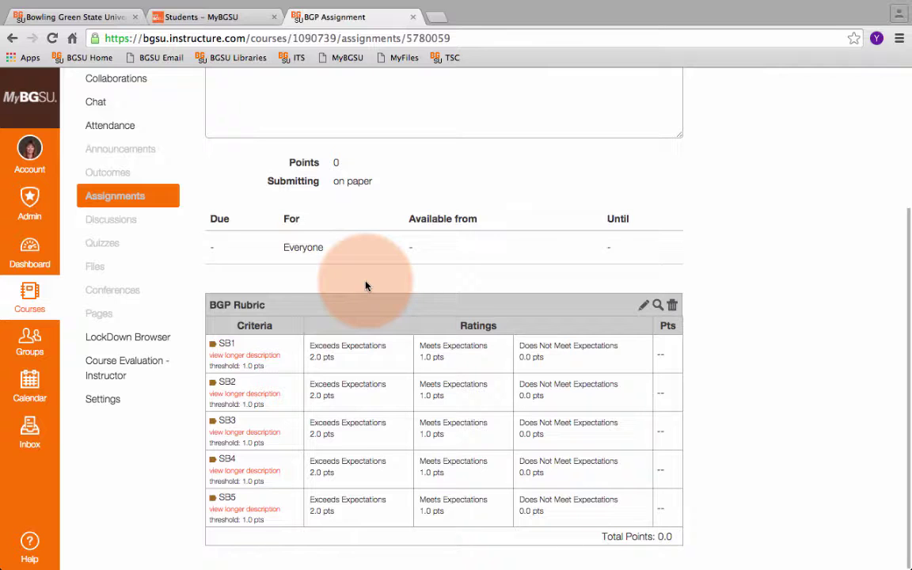
pyautogui.scroll(2, 365, 285)
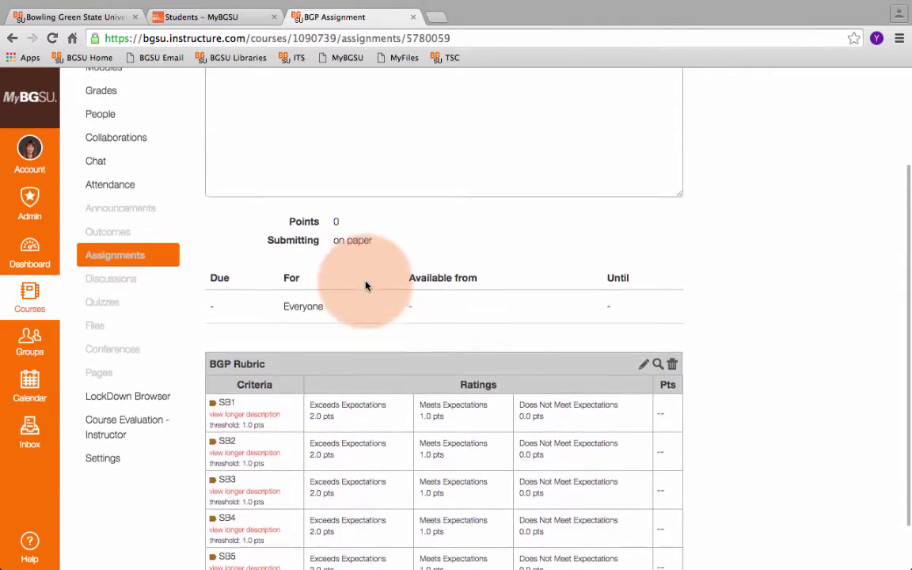
pyautogui.scroll(4, 366, 285)
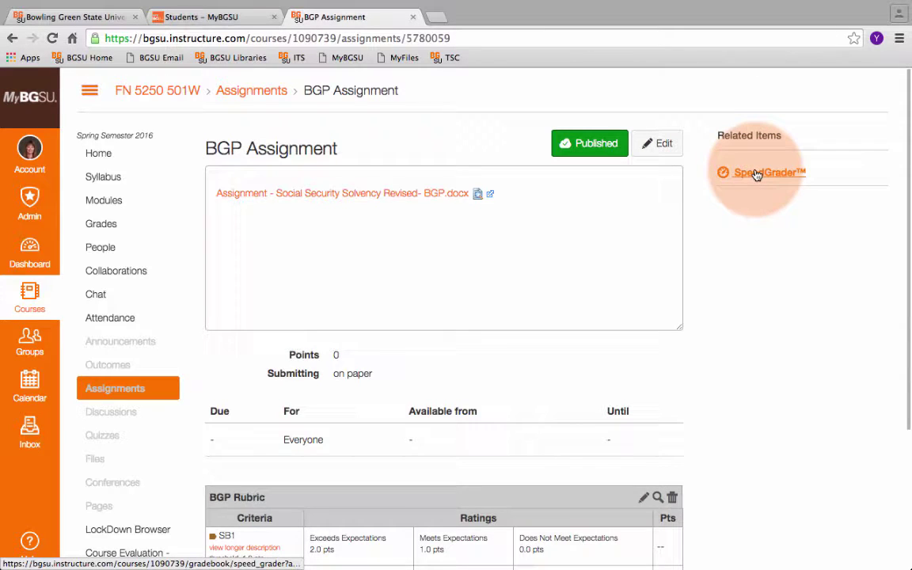
# Step: Launch SpeedGrader for the BGP Assignment from Related Items
pyautogui.click(756, 173)
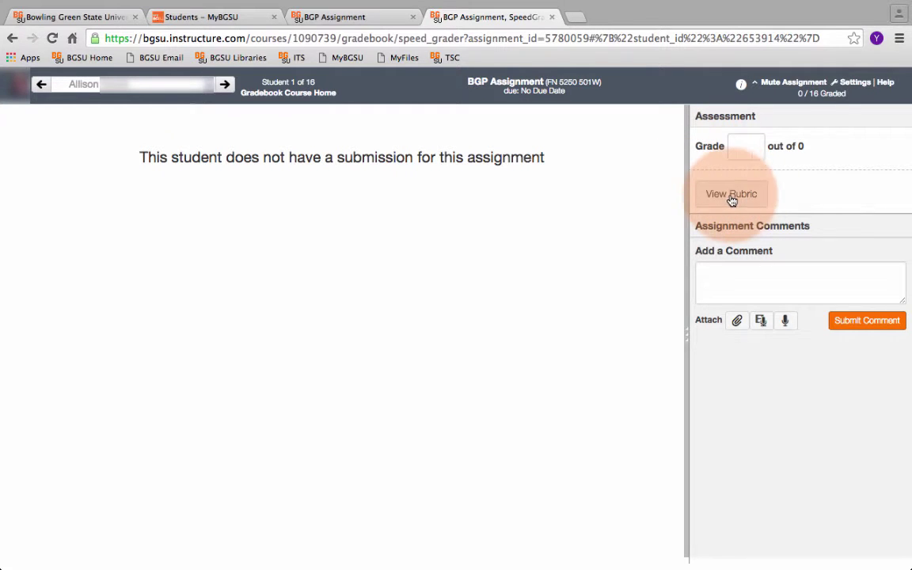
# Step: Rate student 1 Exceeds Expectations on SB1–SB5 in the BGP Rubric and save
pyautogui.click(731, 195)
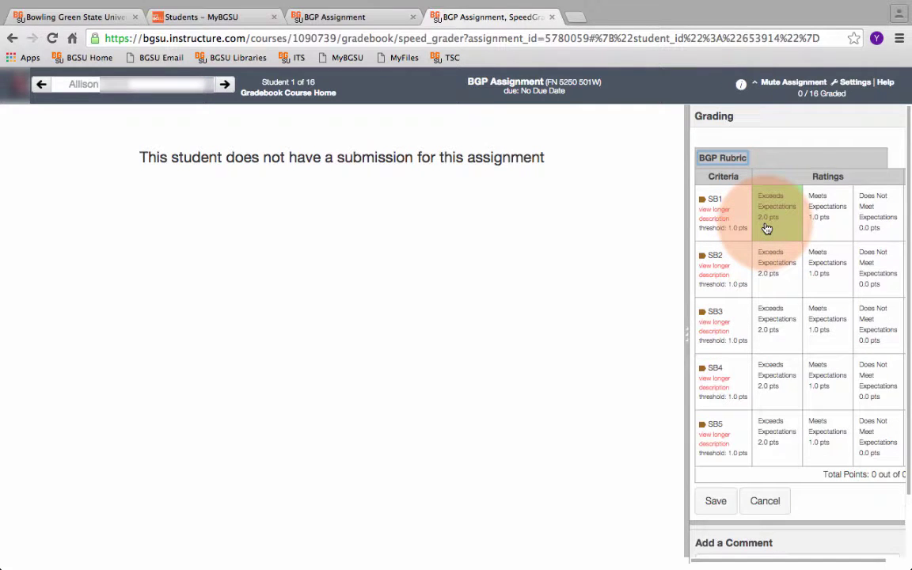
pyautogui.click(767, 228)
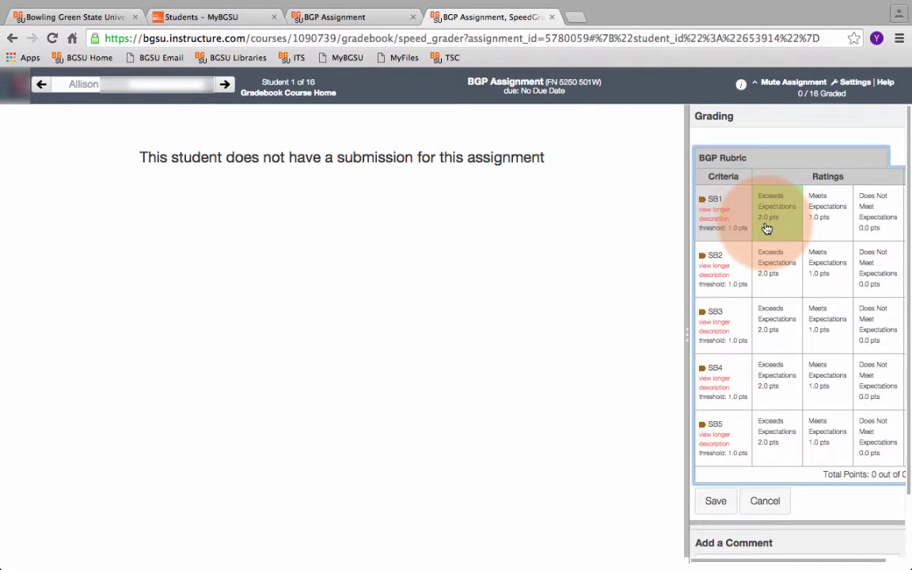
pyautogui.click(764, 273)
pyautogui.click(762, 333)
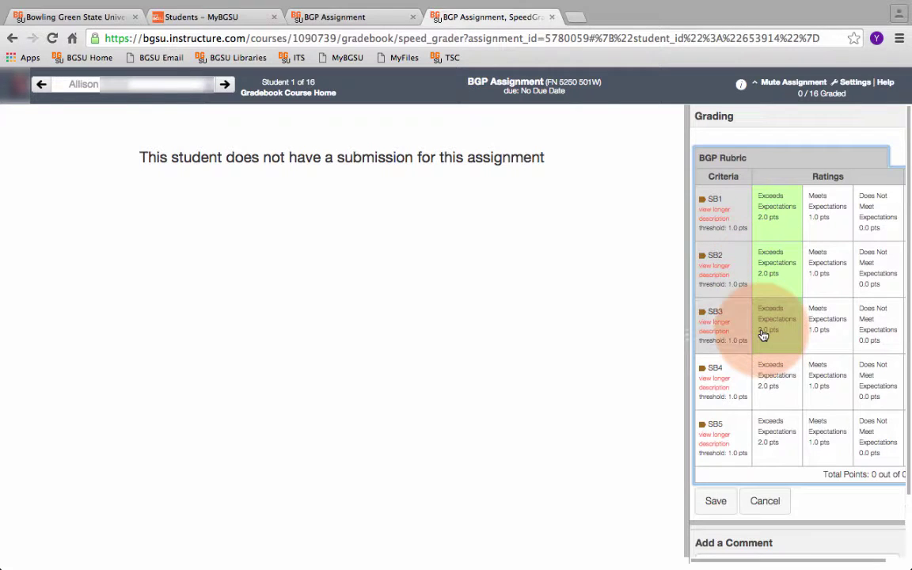
pyautogui.click(766, 381)
pyautogui.click(769, 438)
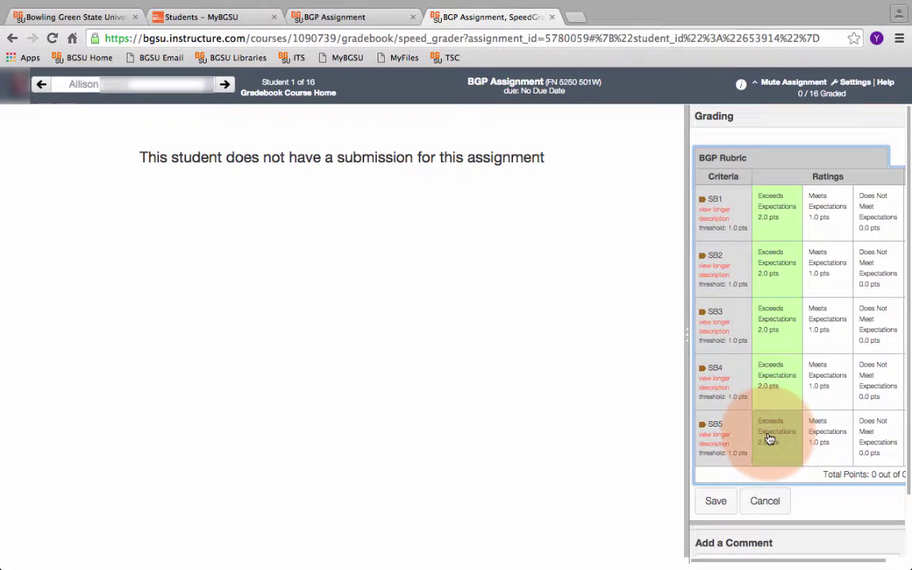
pyautogui.click(716, 501)
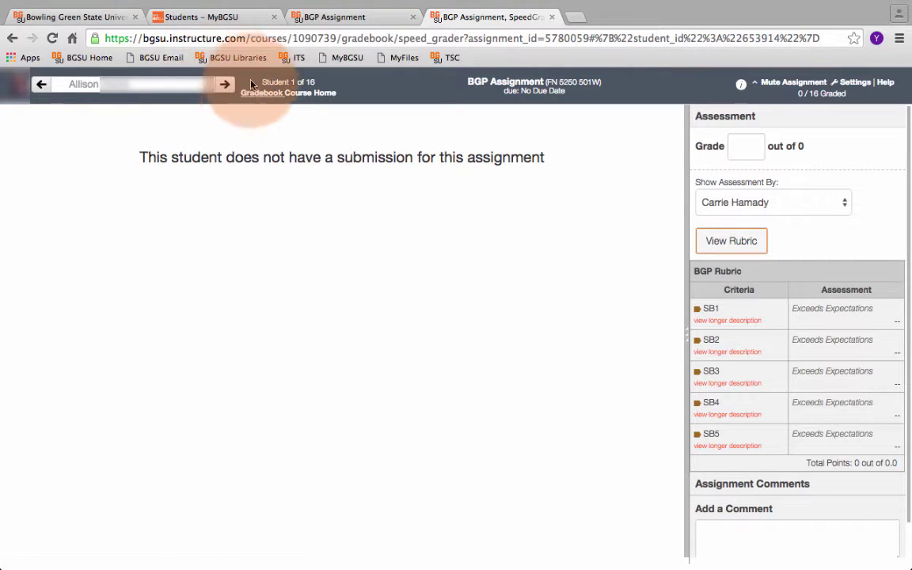
# Step: Go to student 2 and save Meets Expectations ratings for SB1–SB5 in the BGP Rubric
pyautogui.click(225, 85)
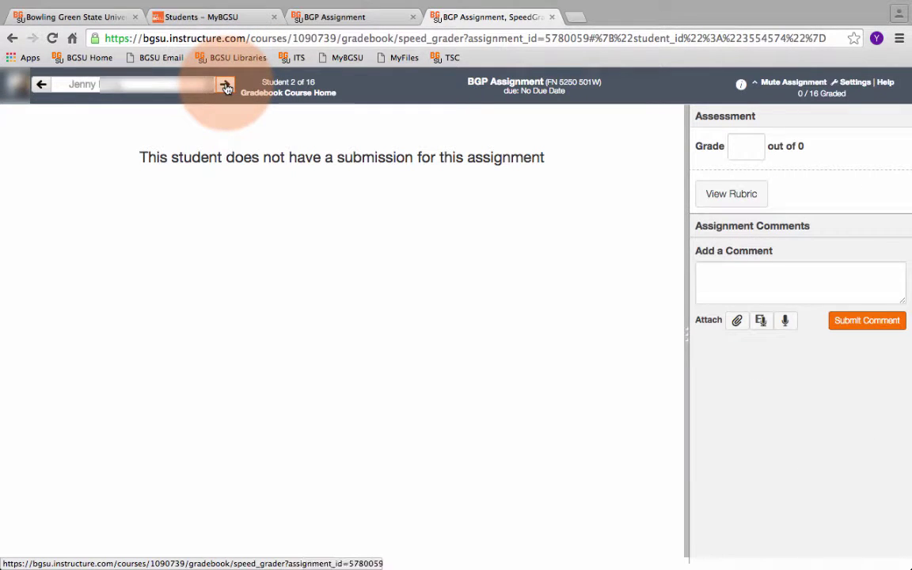
pyautogui.click(721, 200)
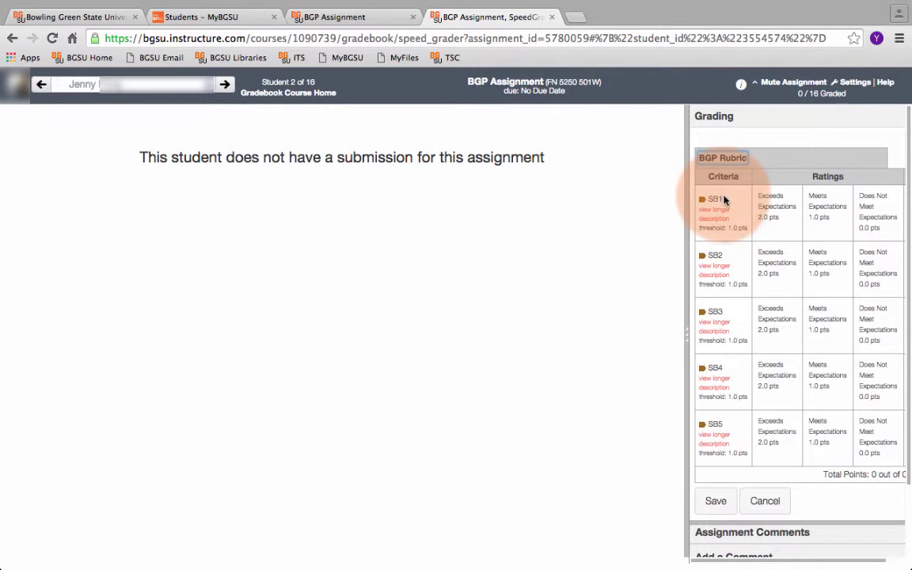
pyautogui.click(823, 216)
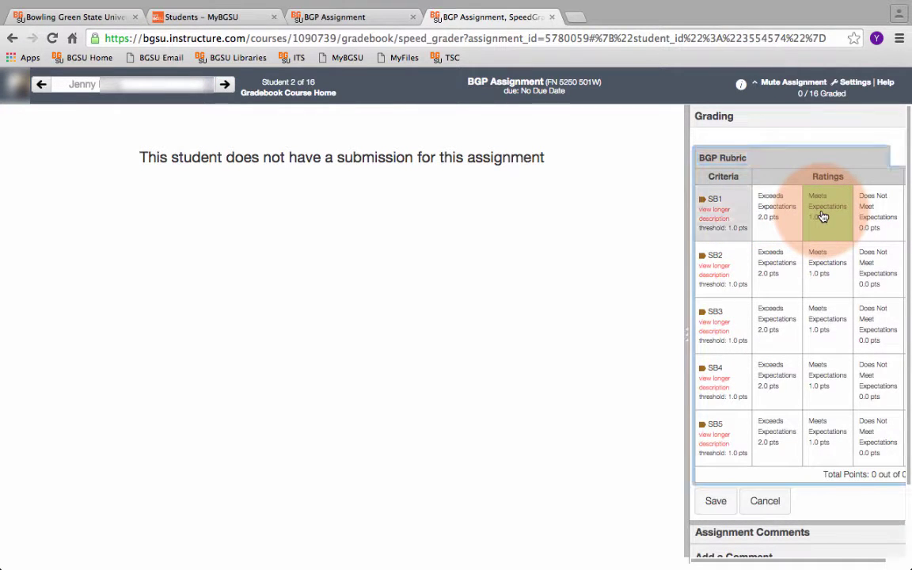
pyautogui.click(819, 265)
pyautogui.click(818, 328)
pyautogui.click(815, 381)
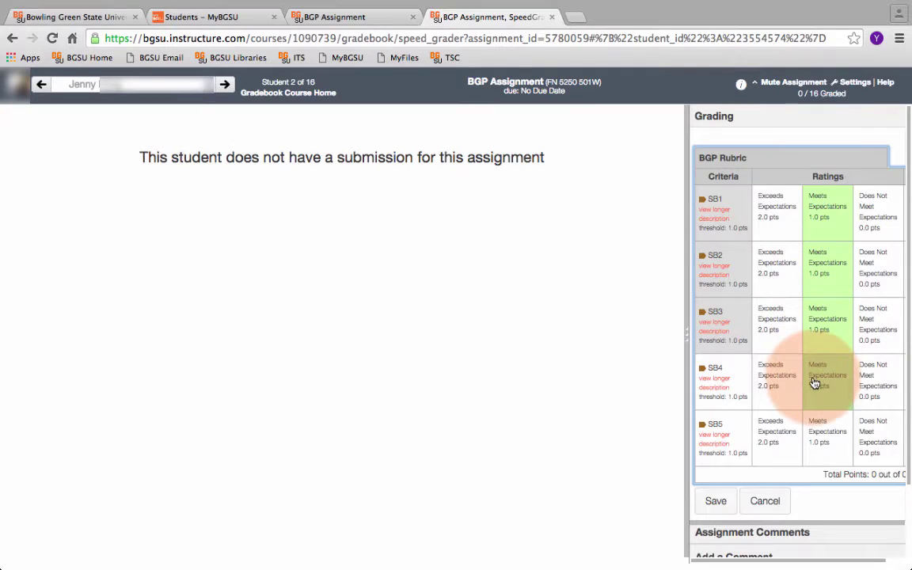
pyautogui.click(816, 435)
pyautogui.click(713, 506)
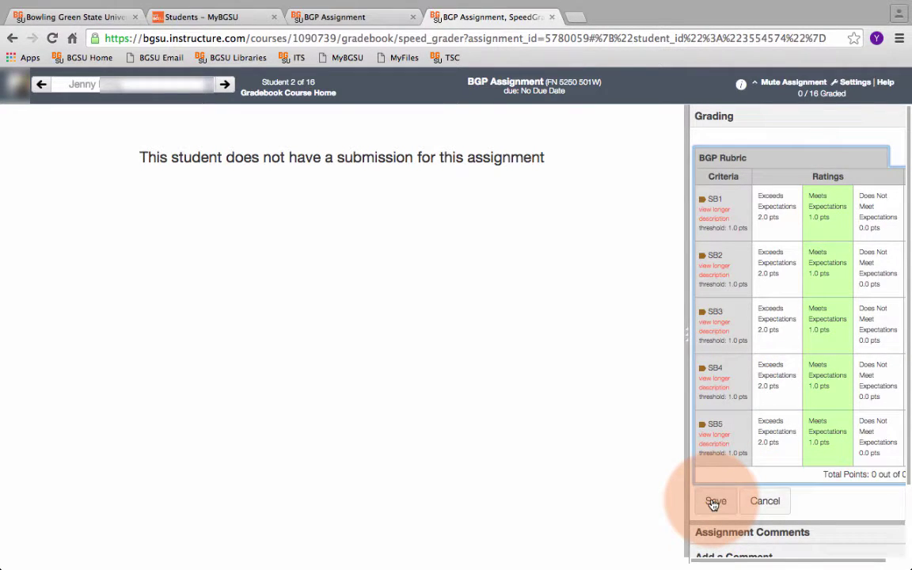
pyautogui.click(714, 501)
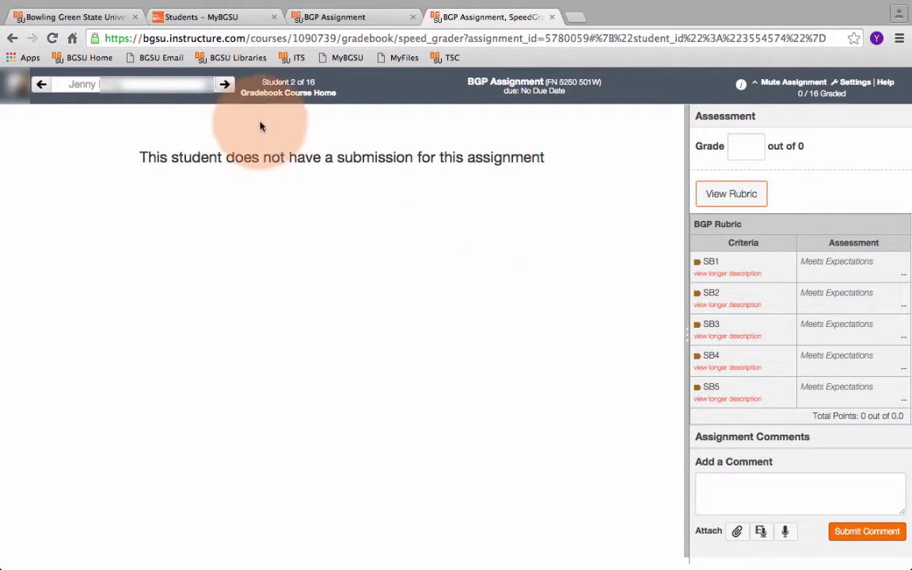
# Step: Skip to student 4 and save Exceeds Expectations ratings in the BGP Rubric
pyautogui.click(226, 87)
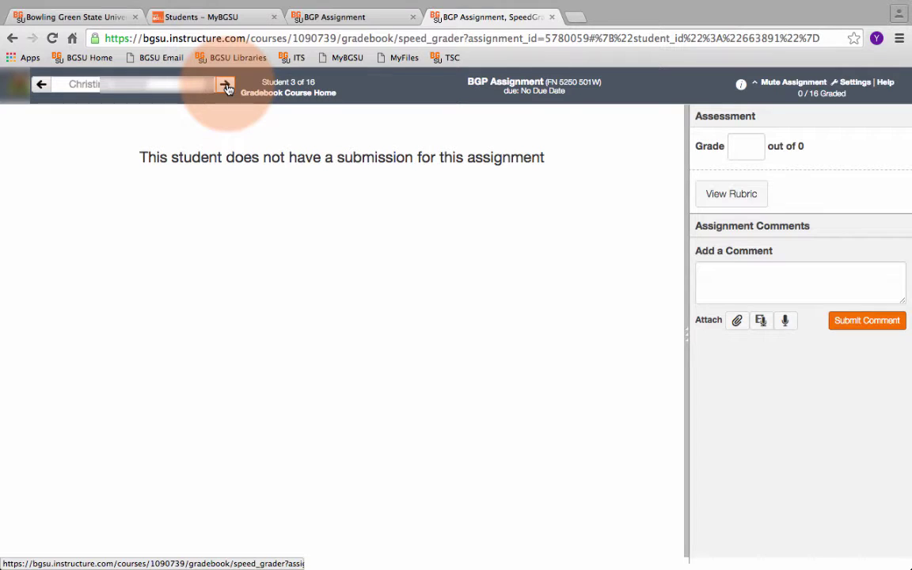
pyautogui.click(225, 86)
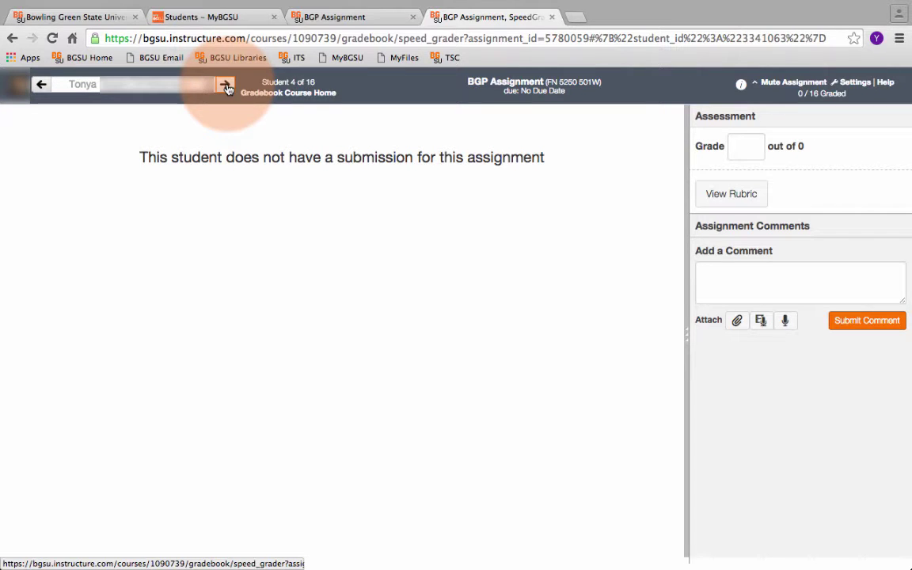
pyautogui.click(716, 196)
pyautogui.click(778, 222)
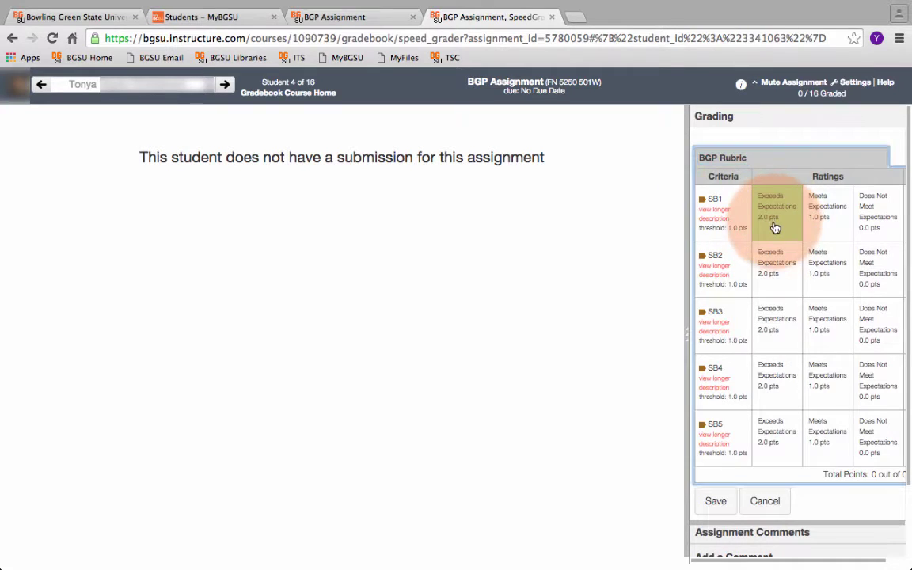
pyautogui.click(772, 266)
pyautogui.click(771, 326)
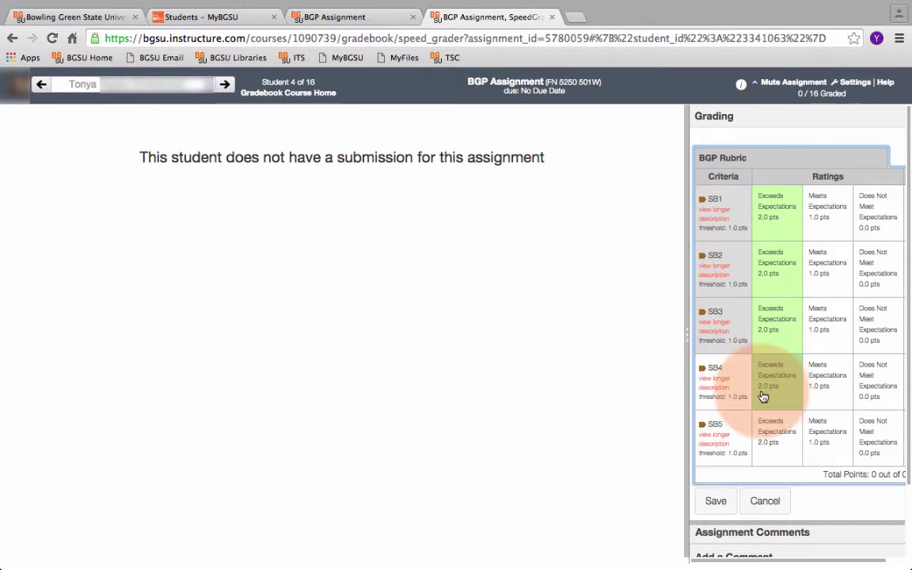
pyautogui.click(766, 379)
pyautogui.click(715, 500)
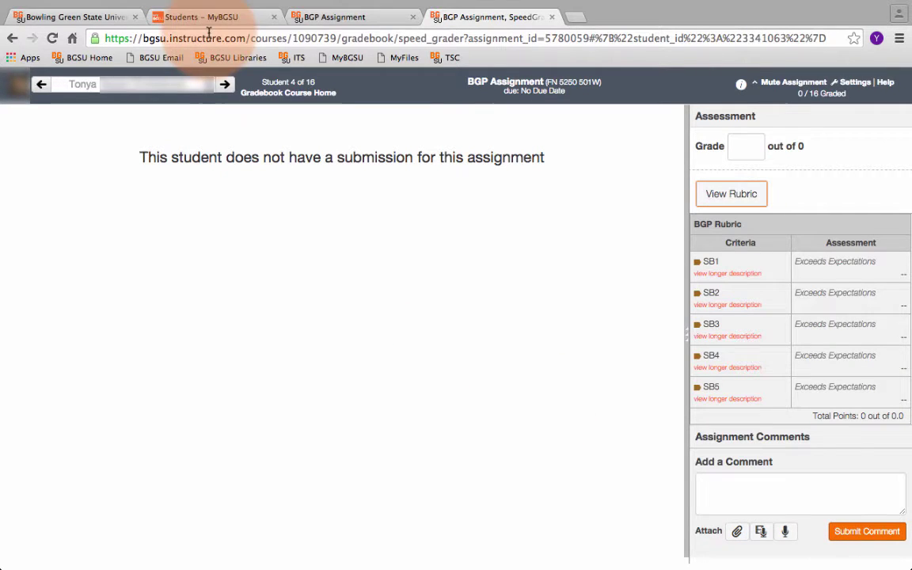
# Step: Advance SpeedGrader to student 5 of 16
pyautogui.click(225, 86)
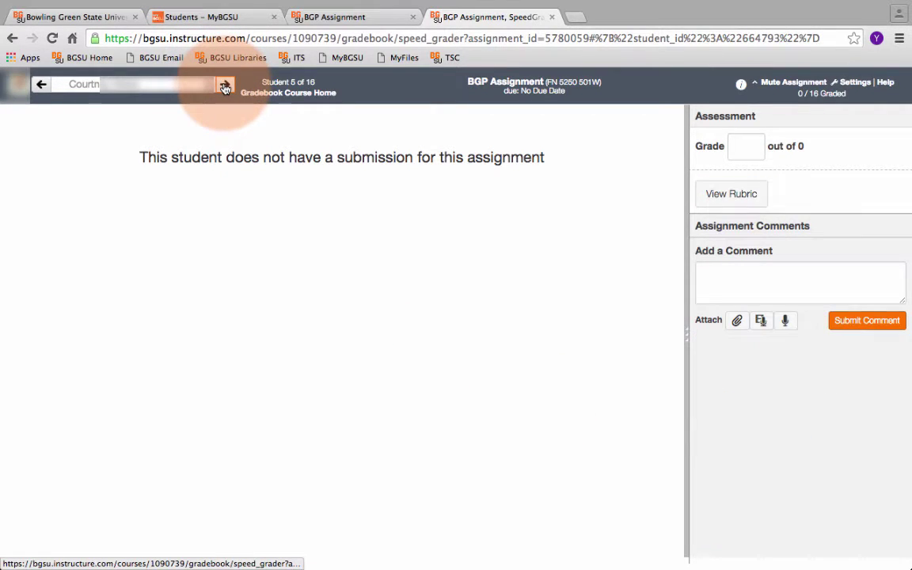